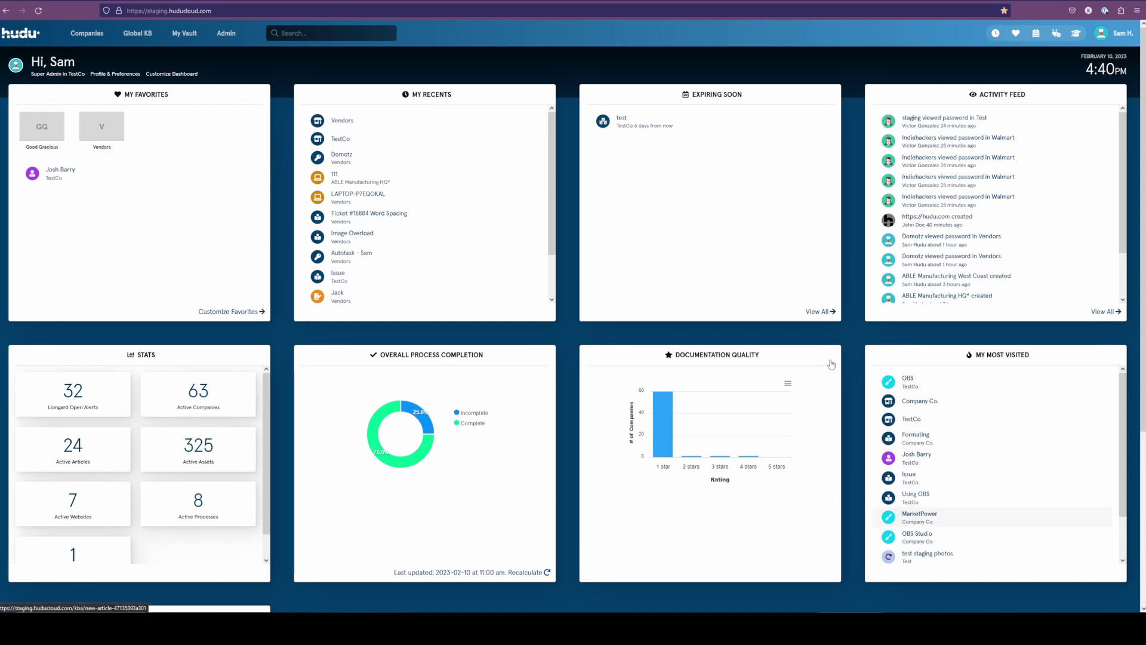
Step: Go from Admin to Integrations and open the Domotz tile under Monitoring
{"action": "left_click", "coordinate": [227, 42]}
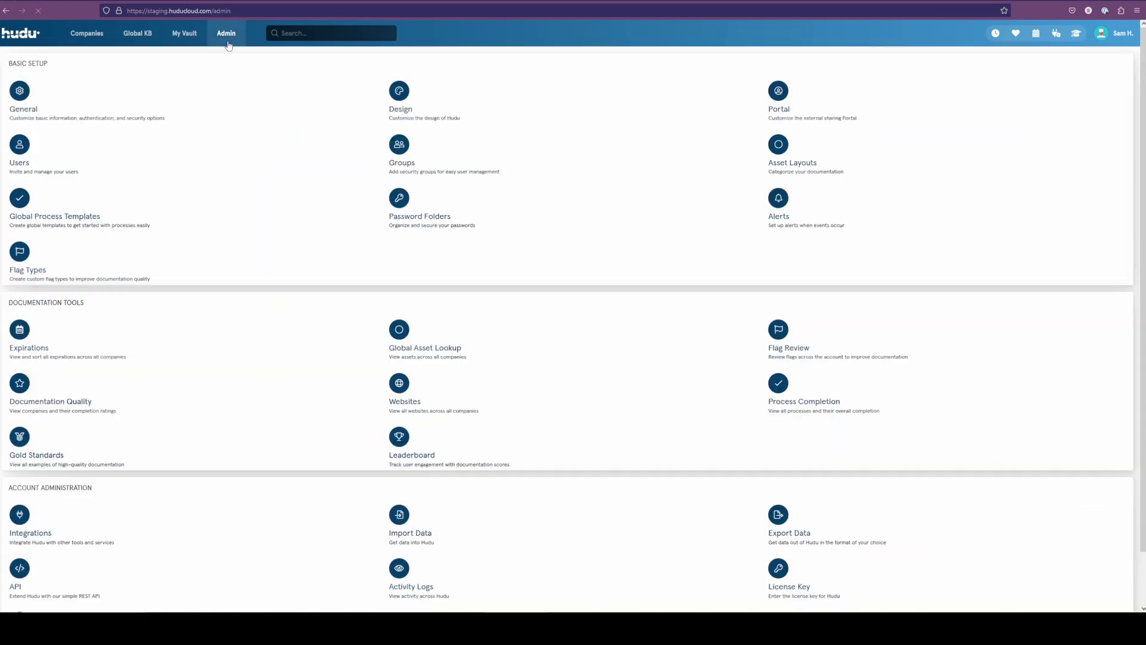
{"action": "left_click", "coordinate": [78, 528]}
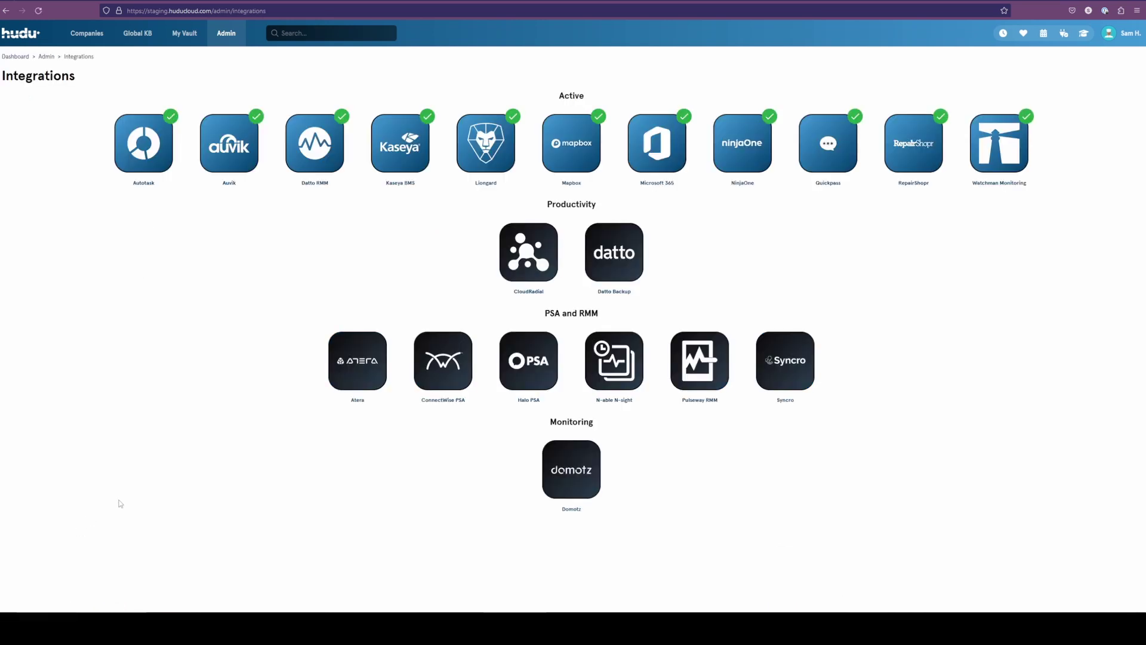
{"action": "left_click", "coordinate": [590, 485]}
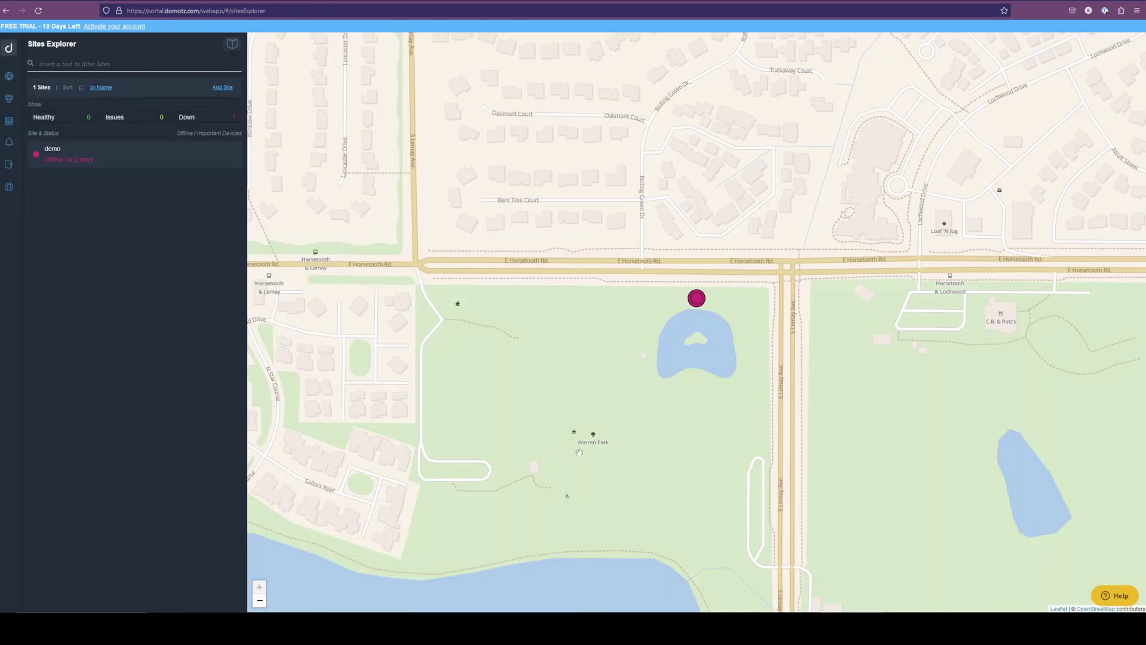
Step: Create a Domotz API key named 'Hudu demo' after unlocking with the account password, and copy it
{"action": "left_click", "coordinate": [9, 188]}
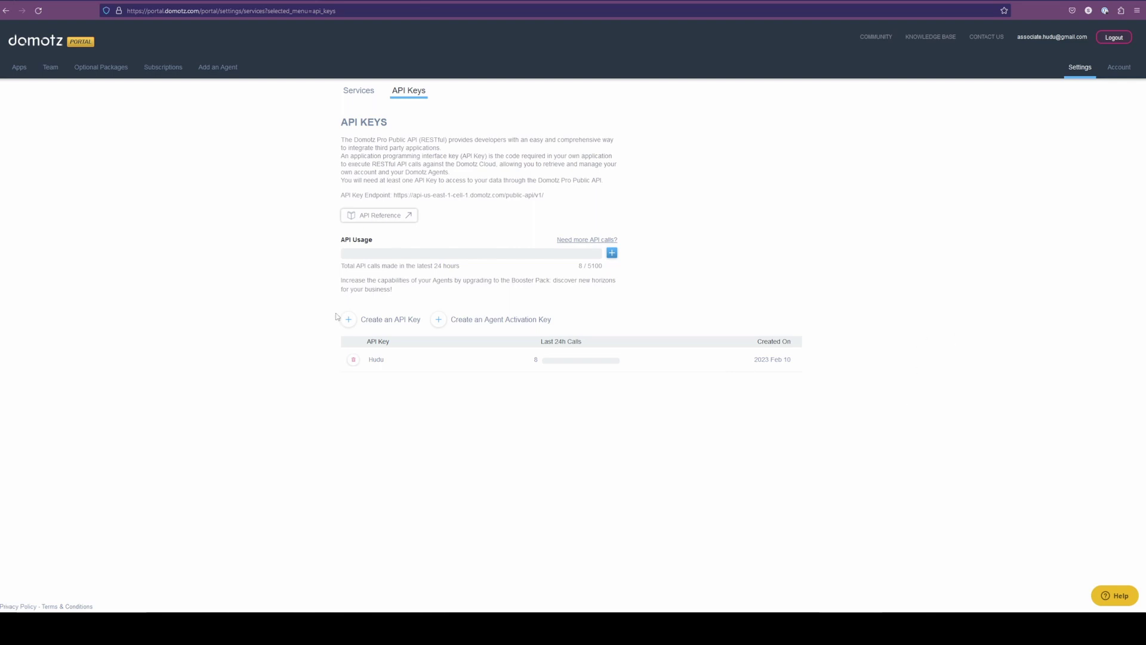
{"action": "left_click", "coordinate": [347, 320]}
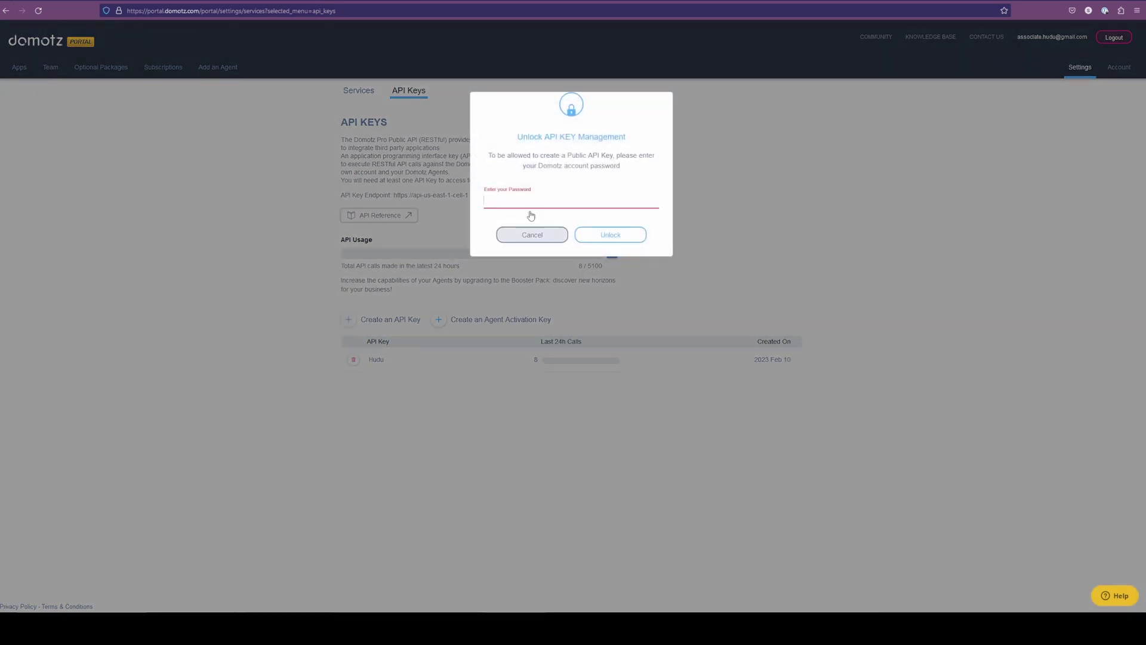
{"action": "key", "text": "ctrl+v"}
{"action": "left_click", "coordinate": [593, 236]}
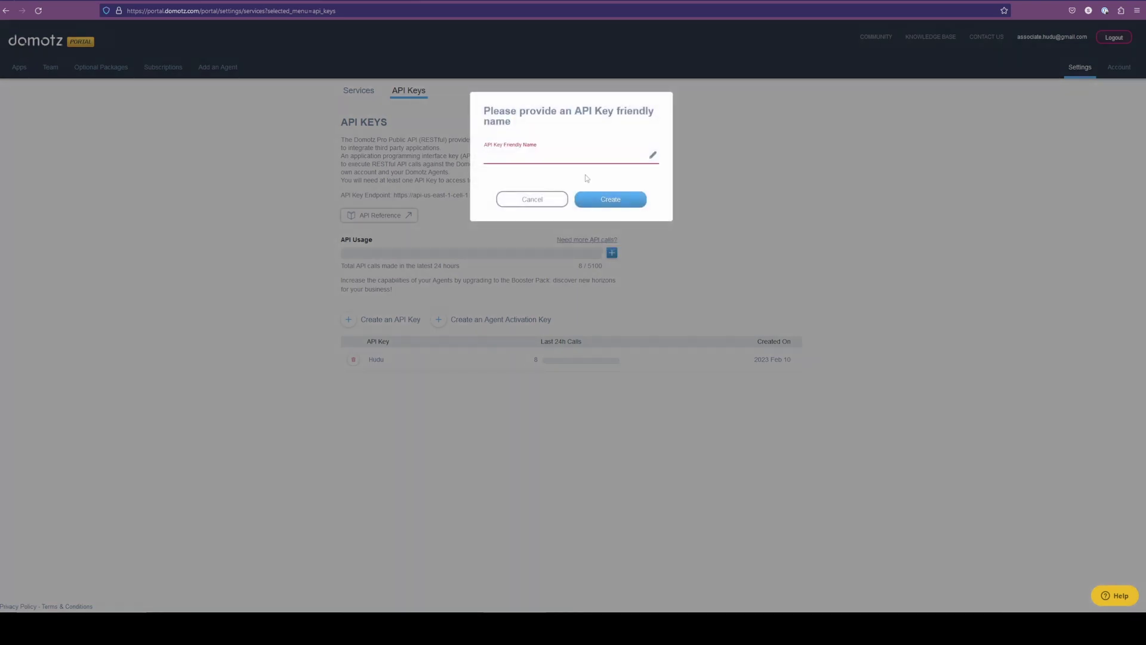
{"action": "type", "text": "Hudu demo"}
{"action": "left_click", "coordinate": [605, 199]}
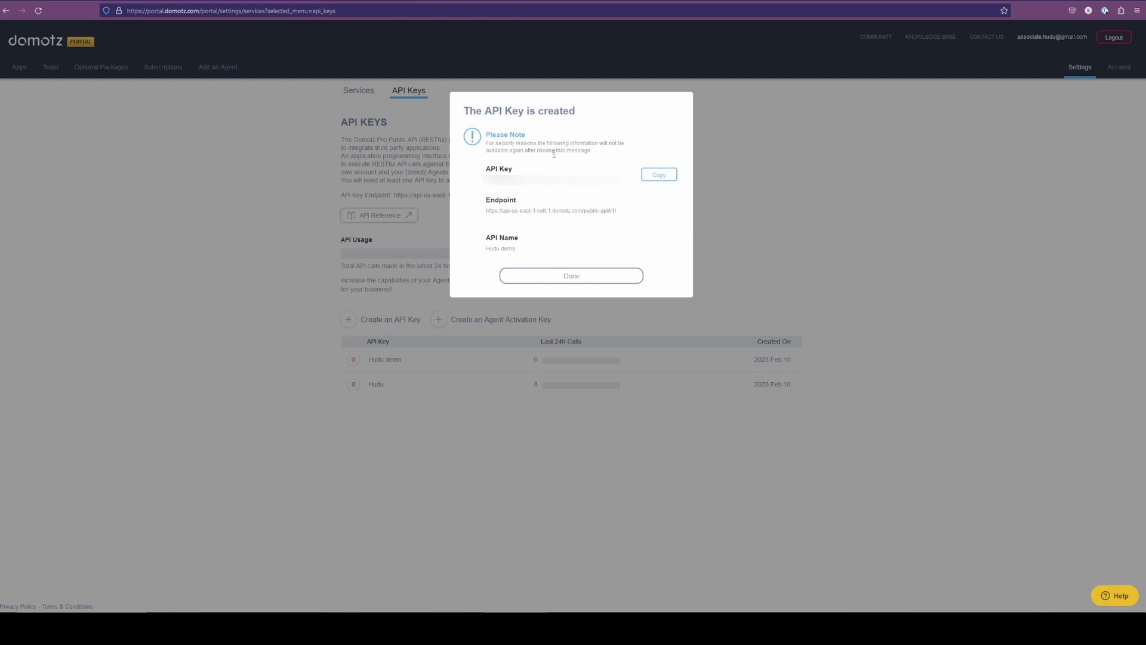
{"action": "left_click", "coordinate": [655, 176]}
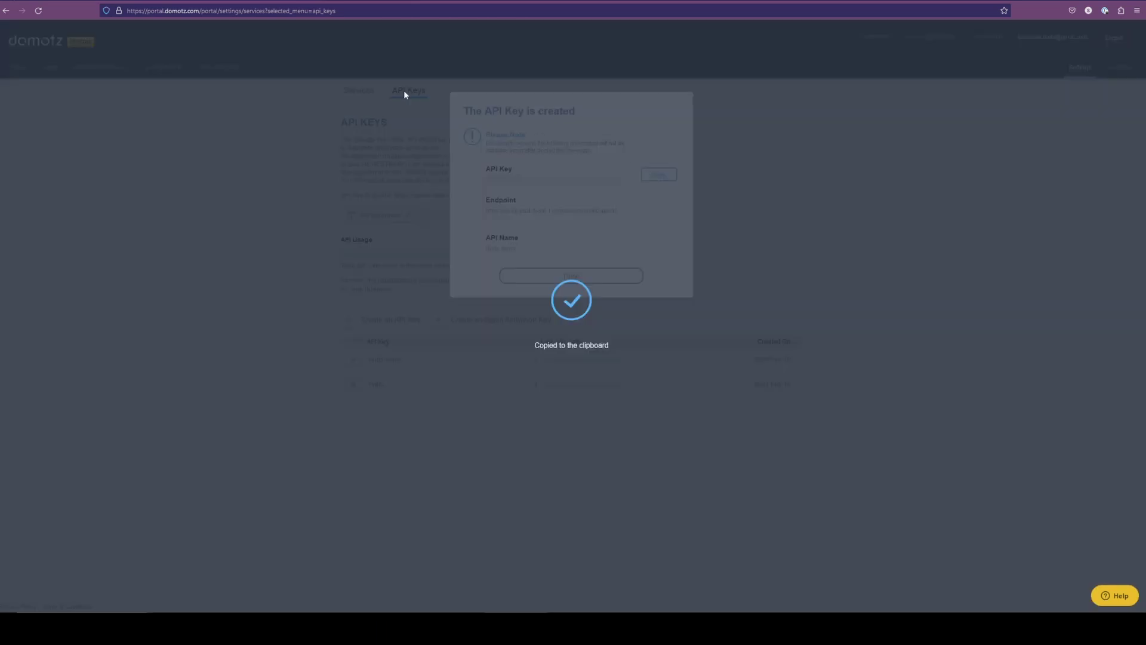
Step: Paste the copied Domotz API key into Hudu's API KEY field
{"action": "left_click", "coordinate": [89, 3]}
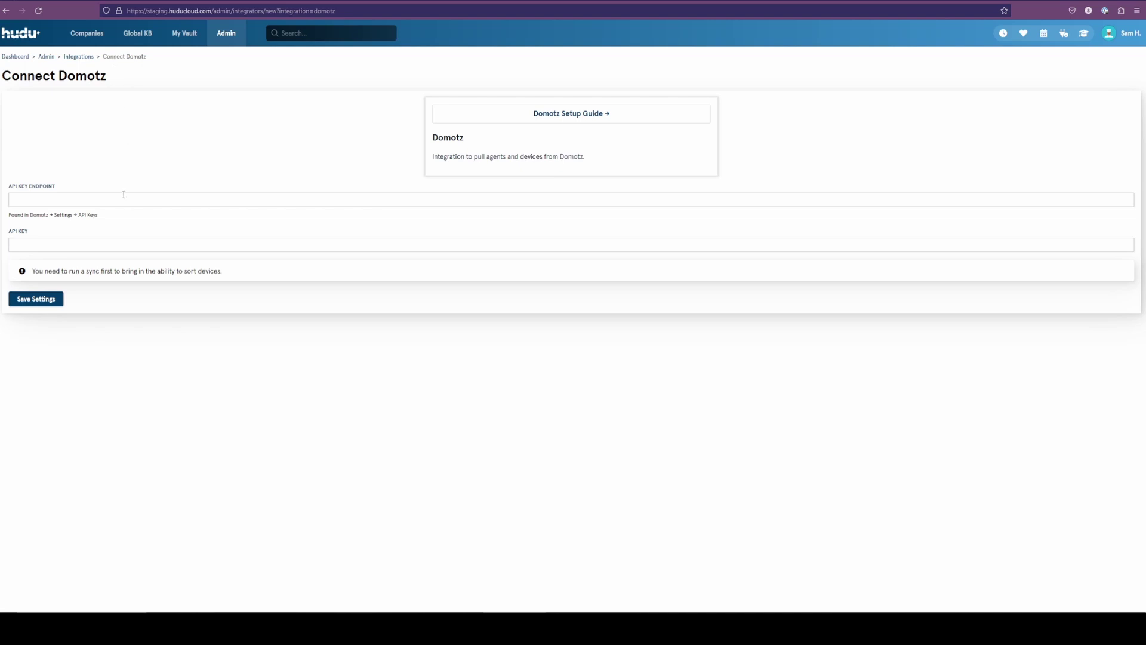
{"action": "left_click", "coordinate": [123, 239]}
{"action": "key", "text": "ctrl+v"}
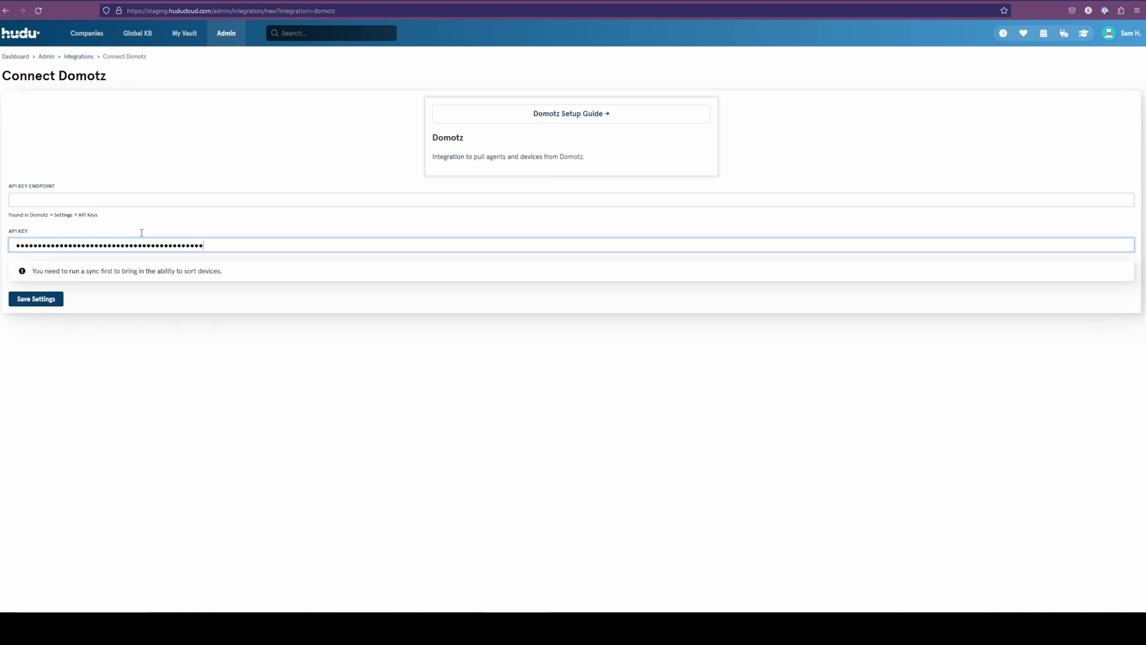
{"action": "left_click", "coordinate": [178, 140]}
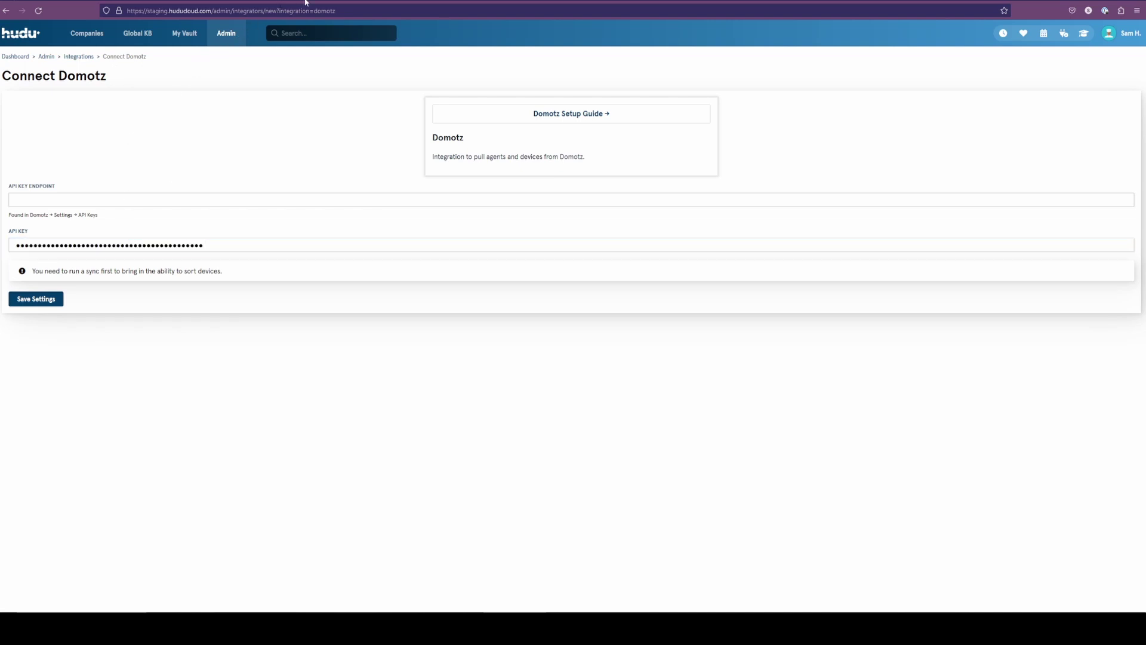
{"action": "key", "text": "ctrl+shift+Tab"}
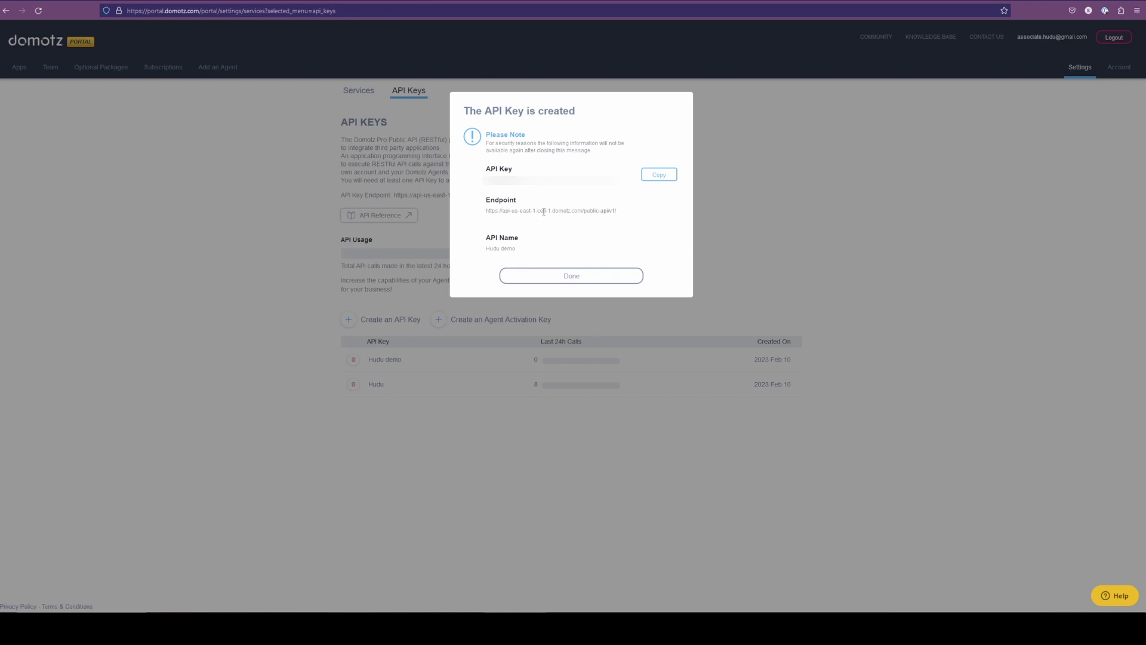
{"action": "triple_click", "coordinate": [544, 212]}
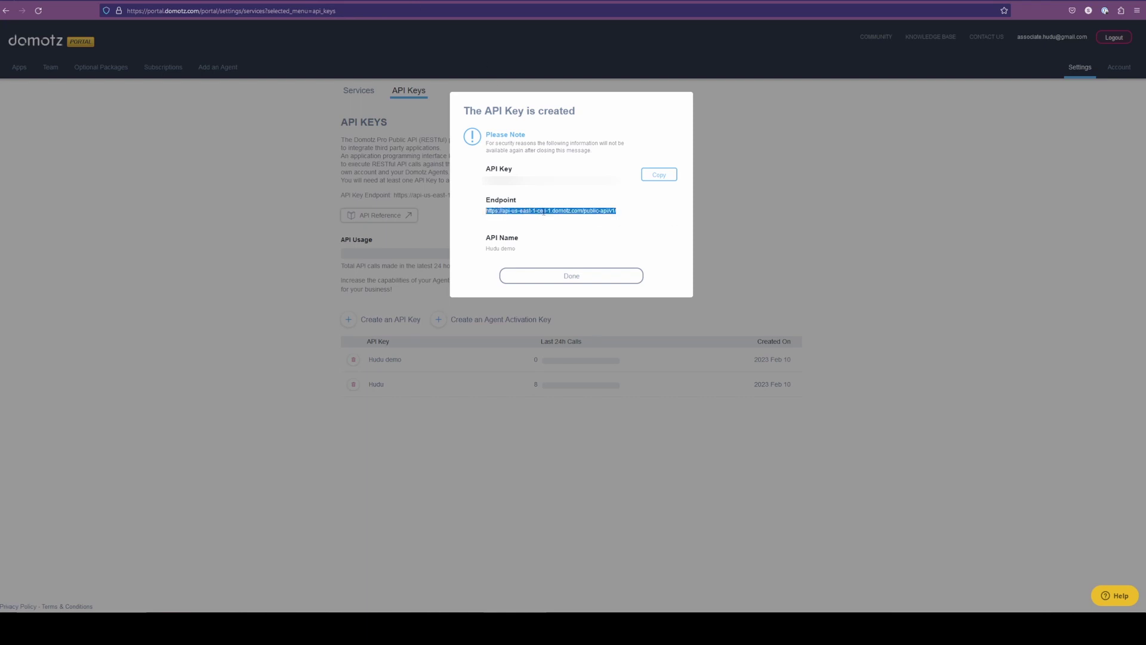
{"action": "key", "text": "ctrl+Tab"}
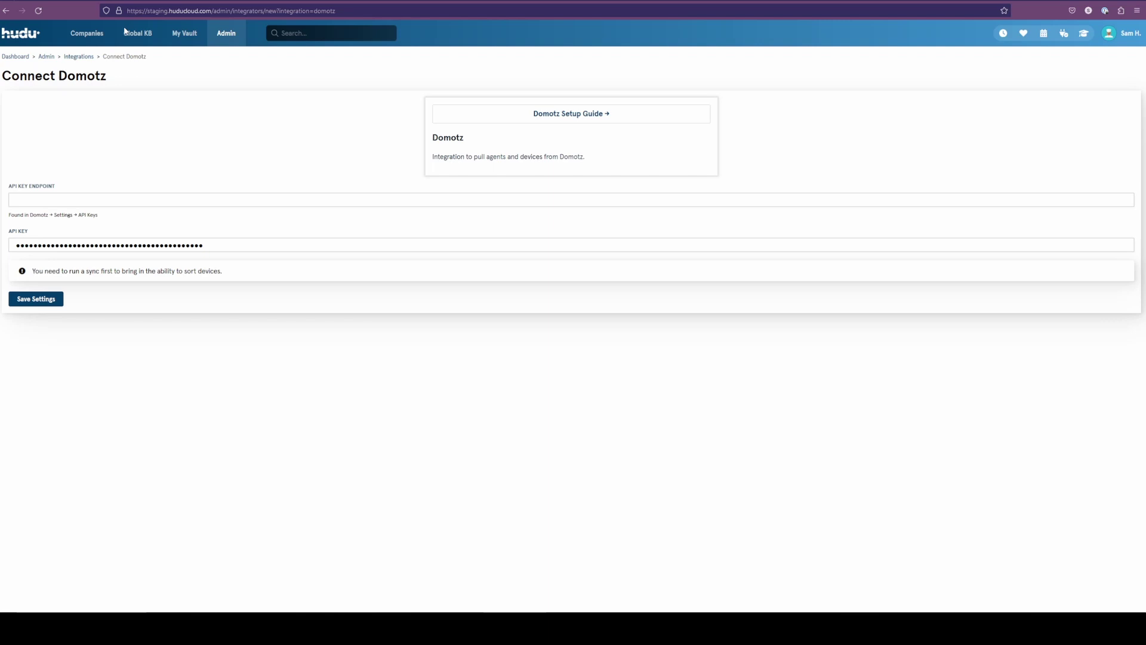
{"action": "left_click", "coordinate": [111, 197]}
{"action": "key", "text": "ctrl+v"}
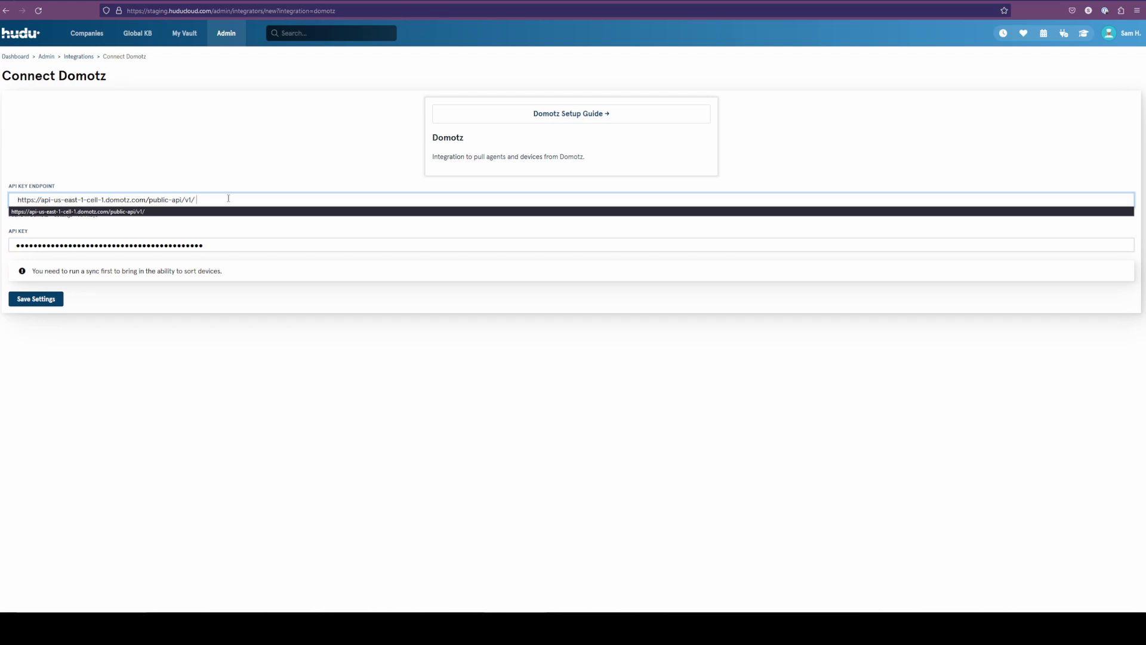
{"action": "left_click", "coordinate": [212, 151]}
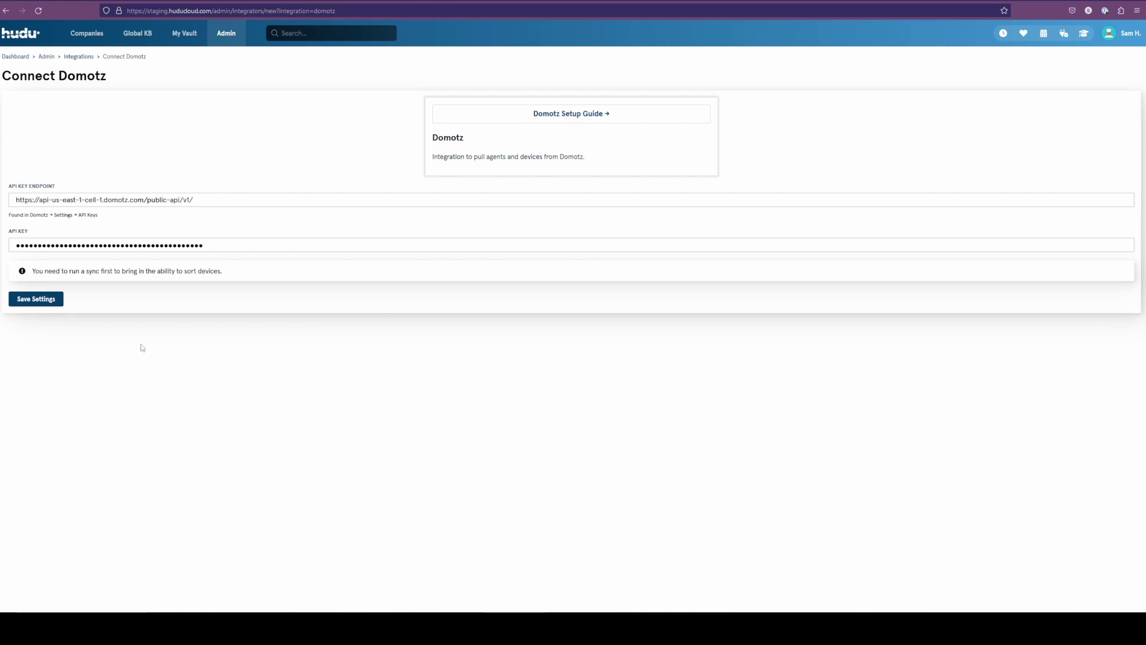
Step: Save the Domotz connection, pass the connection test, and start the first sync
{"action": "left_click", "coordinate": [39, 304]}
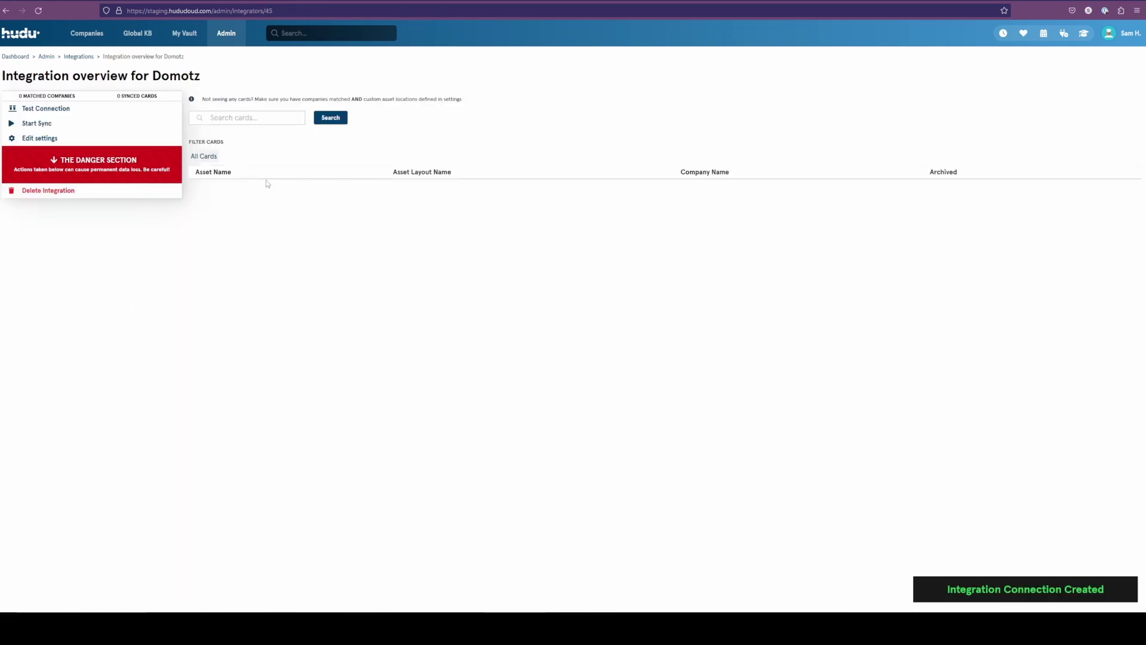
{"action": "left_click", "coordinate": [42, 108]}
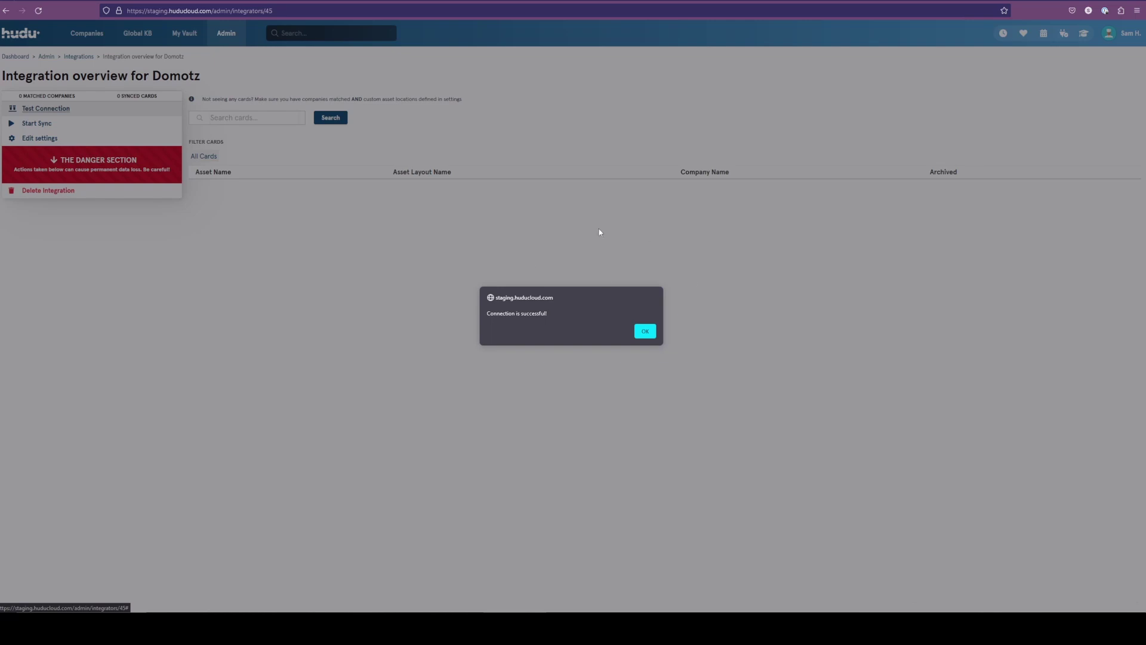
{"action": "left_click", "coordinate": [644, 331]}
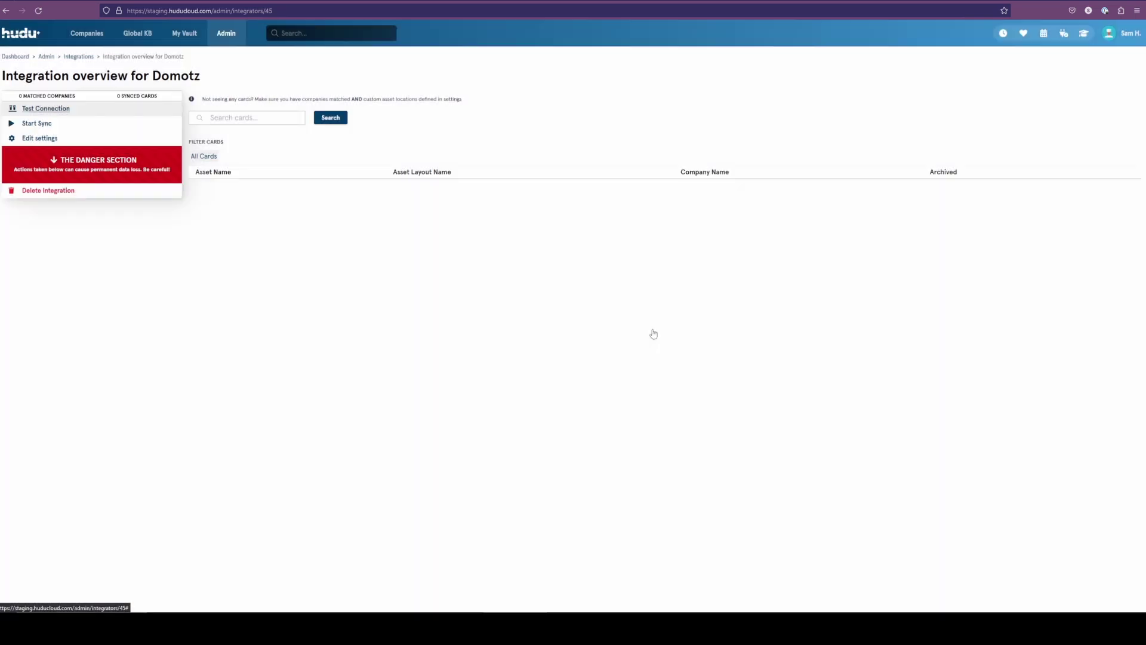
{"action": "left_click", "coordinate": [37, 124]}
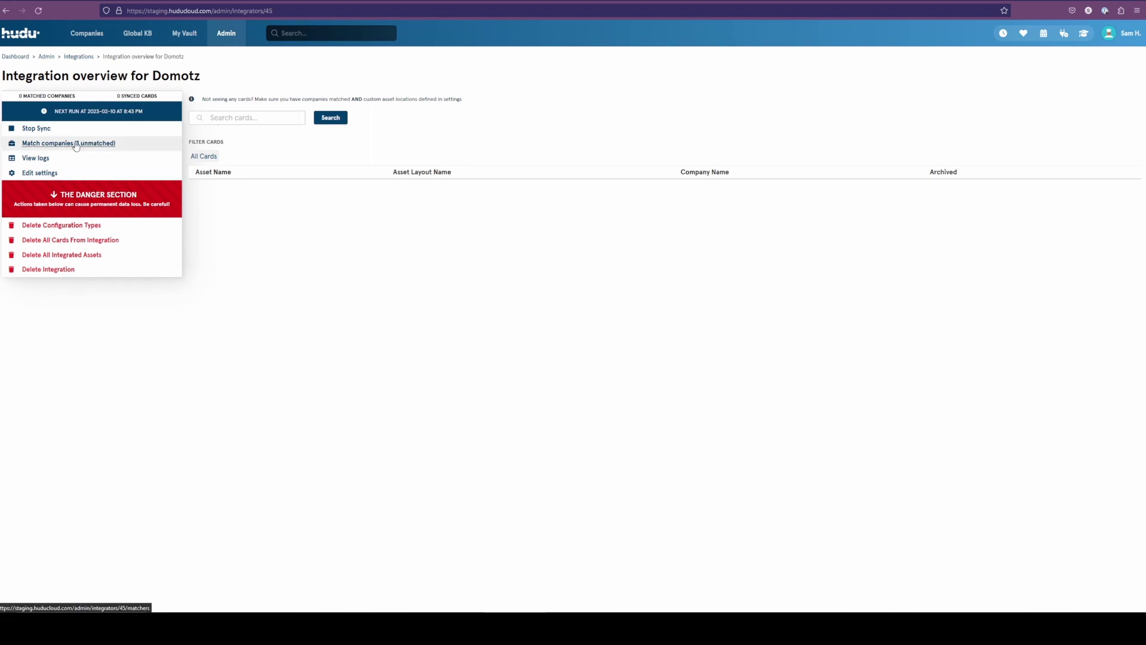
Step: Accept the suggested Hudu match for the Domotz company demo
{"action": "left_click", "coordinate": [76, 143]}
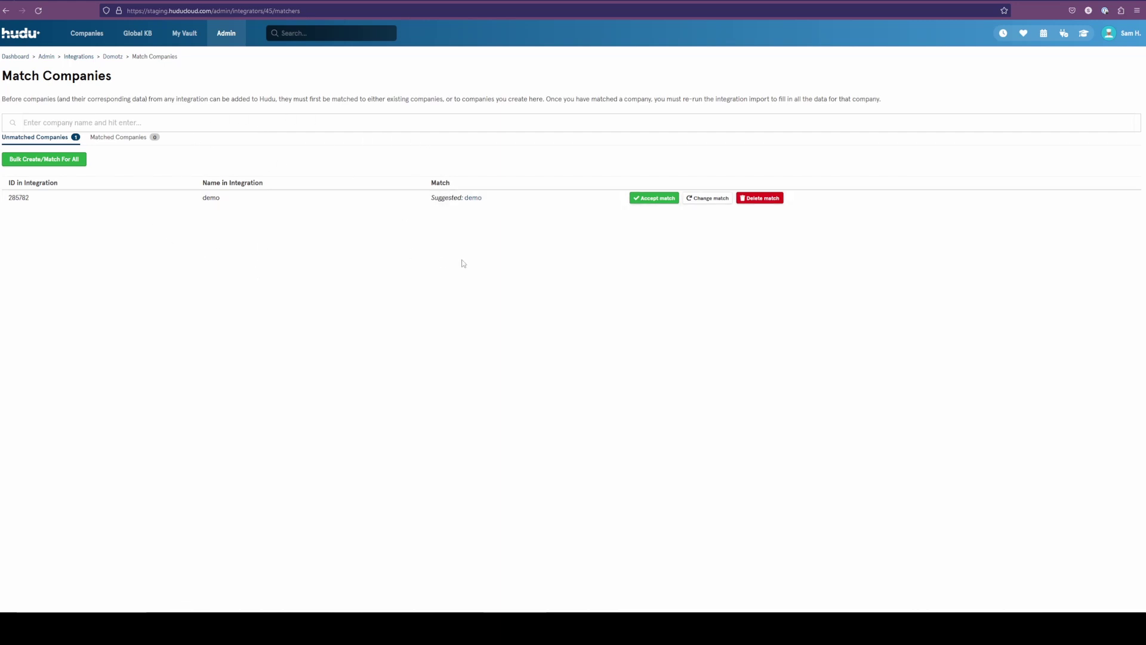
{"action": "left_click", "coordinate": [655, 200]}
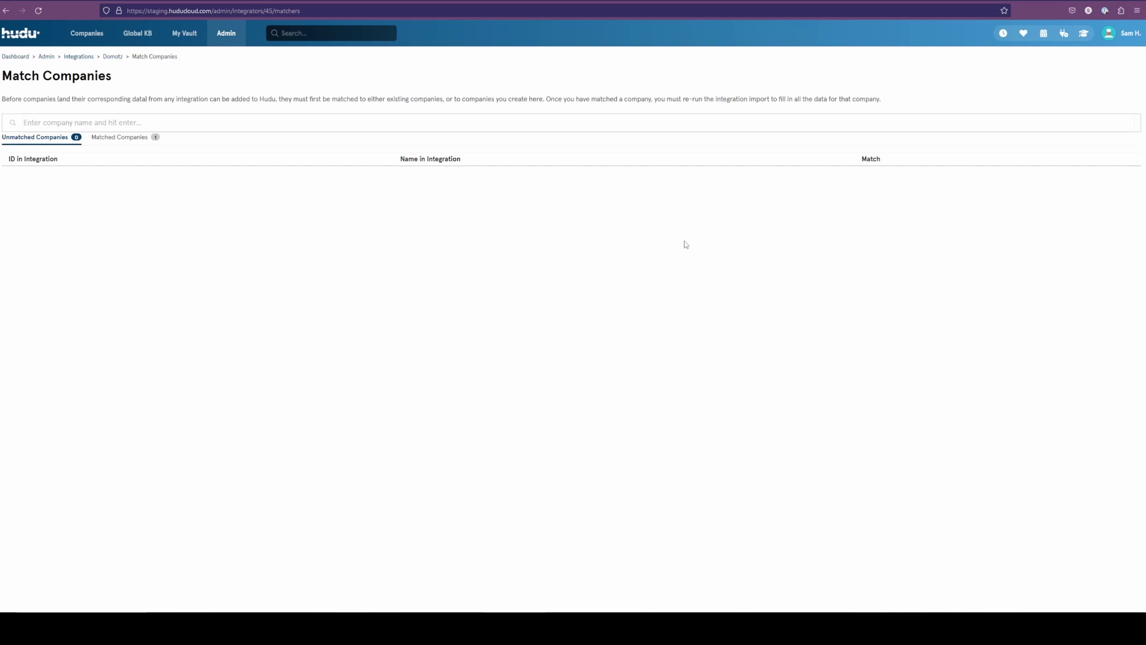
Step: Back on the Domotz overview, stop the sync and start it again
{"action": "left_click", "coordinate": [113, 57]}
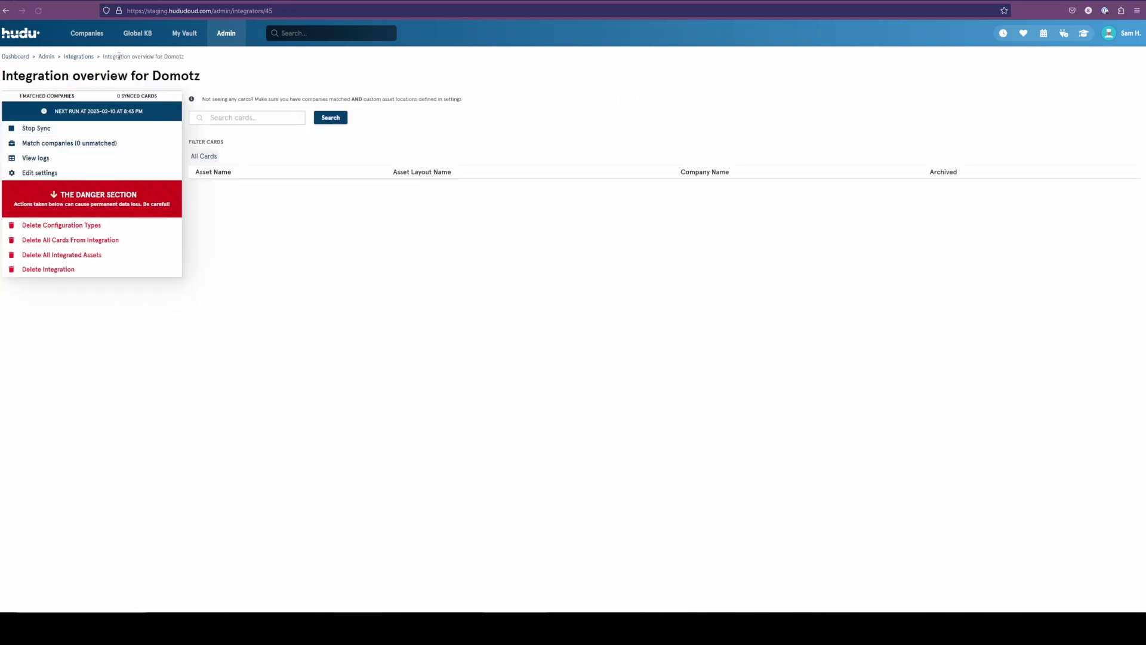
{"action": "left_click", "coordinate": [66, 128]}
{"action": "left_click", "coordinate": [49, 145]}
Step: Set the Domotz primary sync location to the Desktop asset layout
{"action": "left_click", "coordinate": [76, 176]}
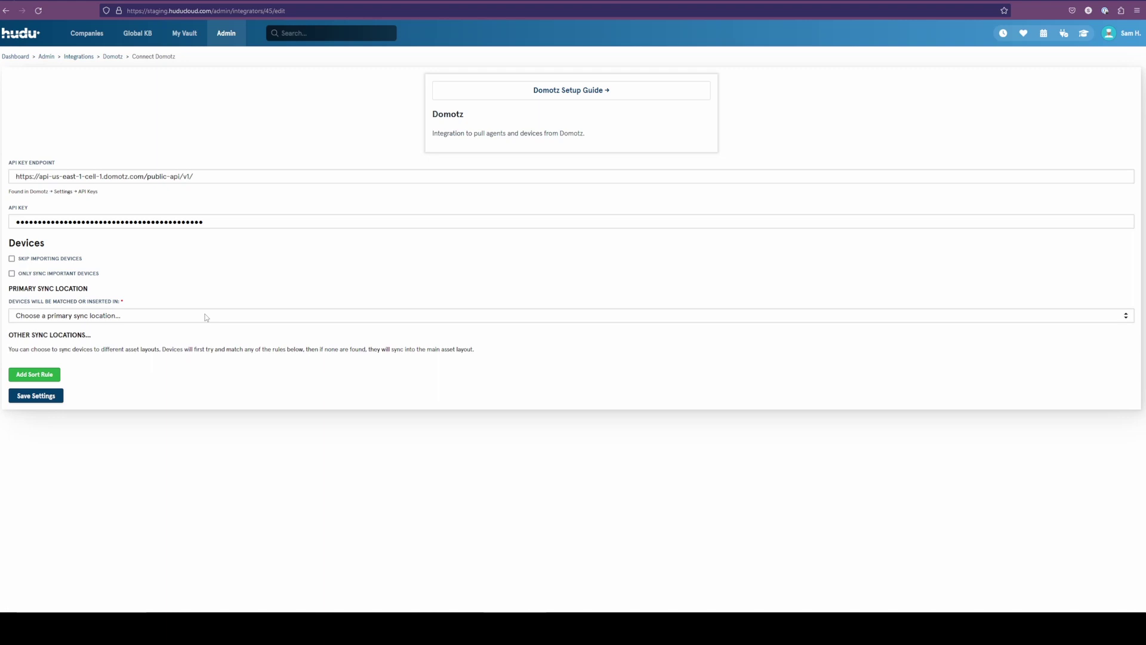
{"action": "left_click", "coordinate": [206, 316]}
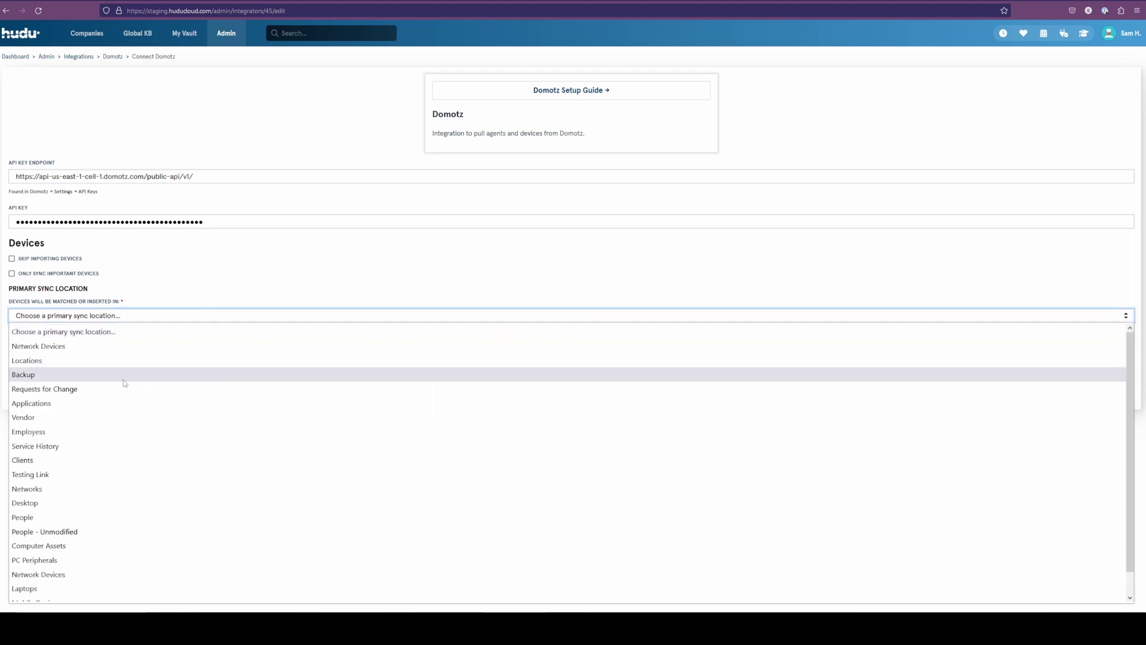
{"action": "left_click", "coordinate": [66, 502]}
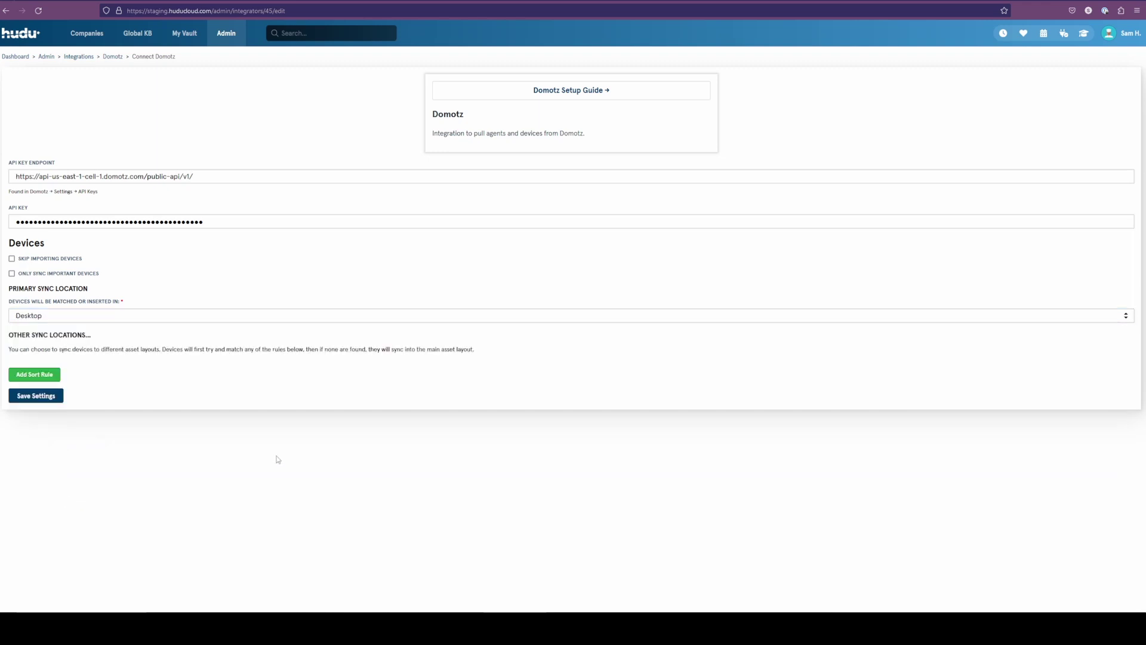
Step: Add a sort rule, review its device type and layout options, then remove it
{"action": "left_click", "coordinate": [24, 375]}
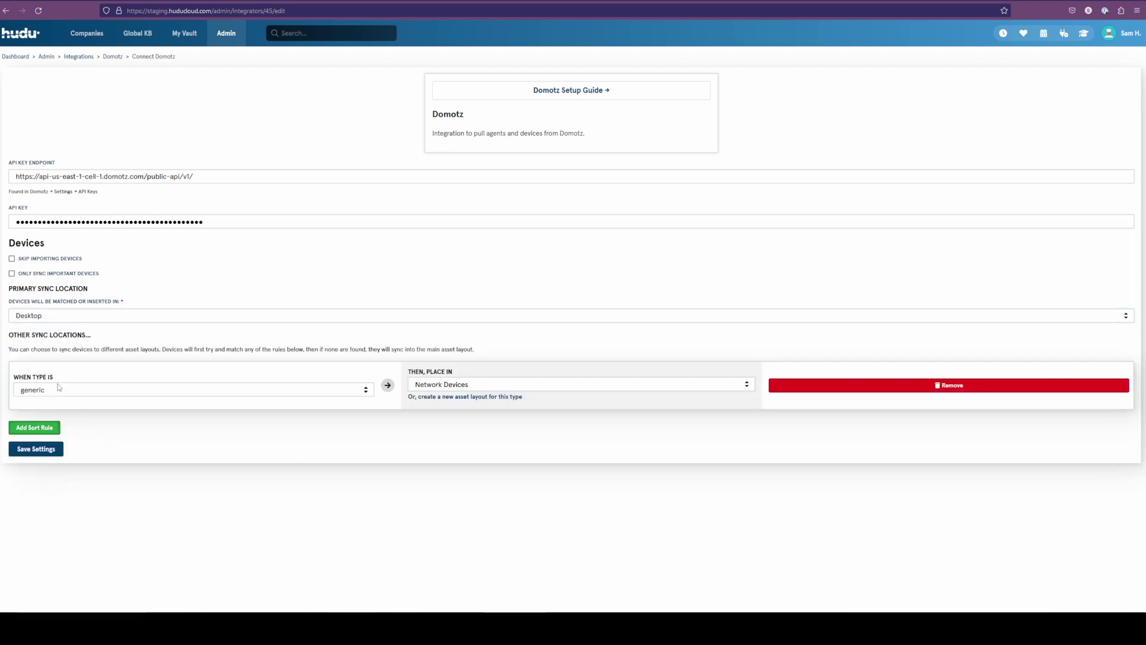
{"action": "left_click", "coordinate": [97, 391]}
{"action": "scroll", "coordinate": [118, 315], "scroll_direction": "down", "scroll_amount": 1}
{"action": "scroll", "coordinate": [117, 314], "scroll_direction": "down", "scroll_amount": 15}
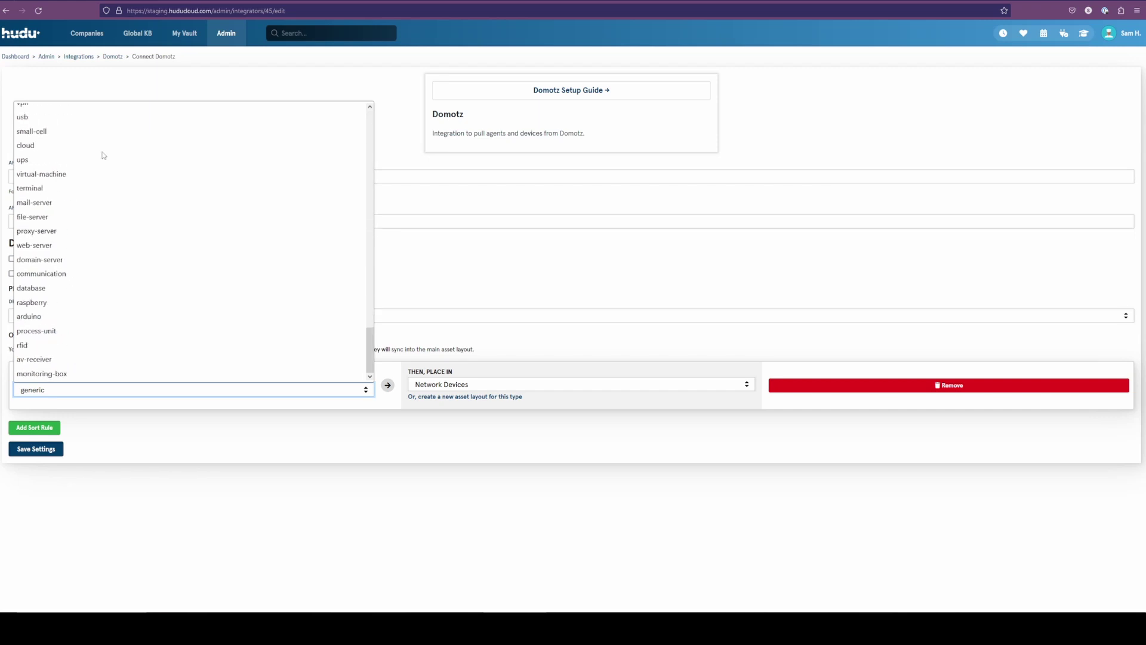
{"action": "left_click", "coordinate": [288, 418]}
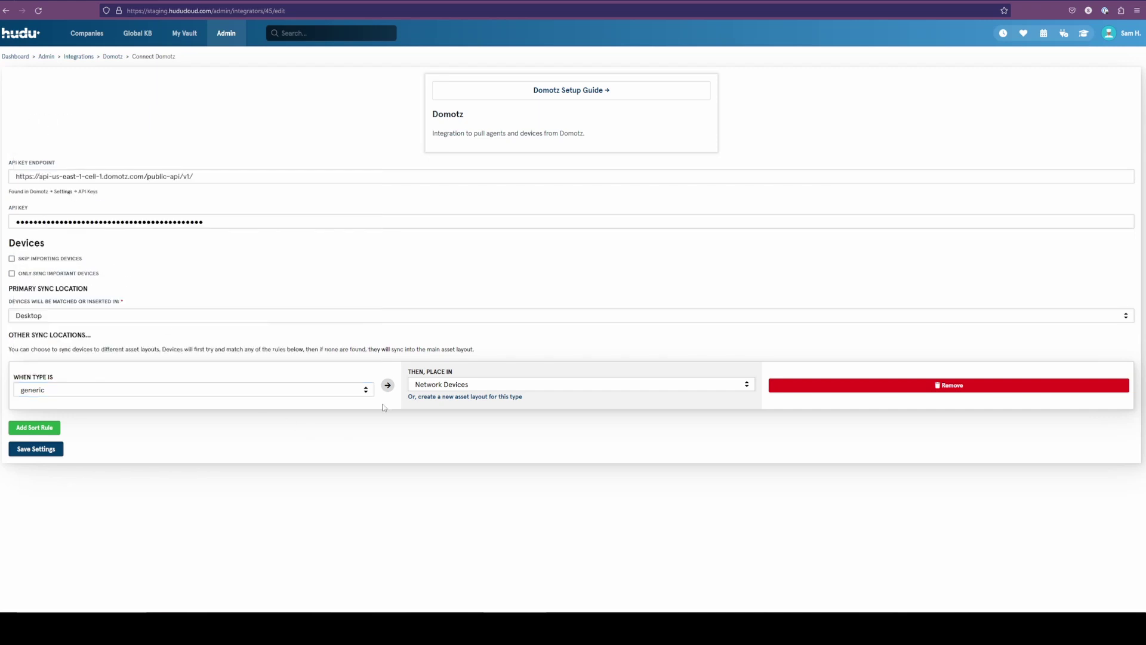
{"action": "left_click", "coordinate": [455, 382]}
{"action": "scroll", "coordinate": [491, 299], "scroll_direction": "down", "scroll_amount": 1}
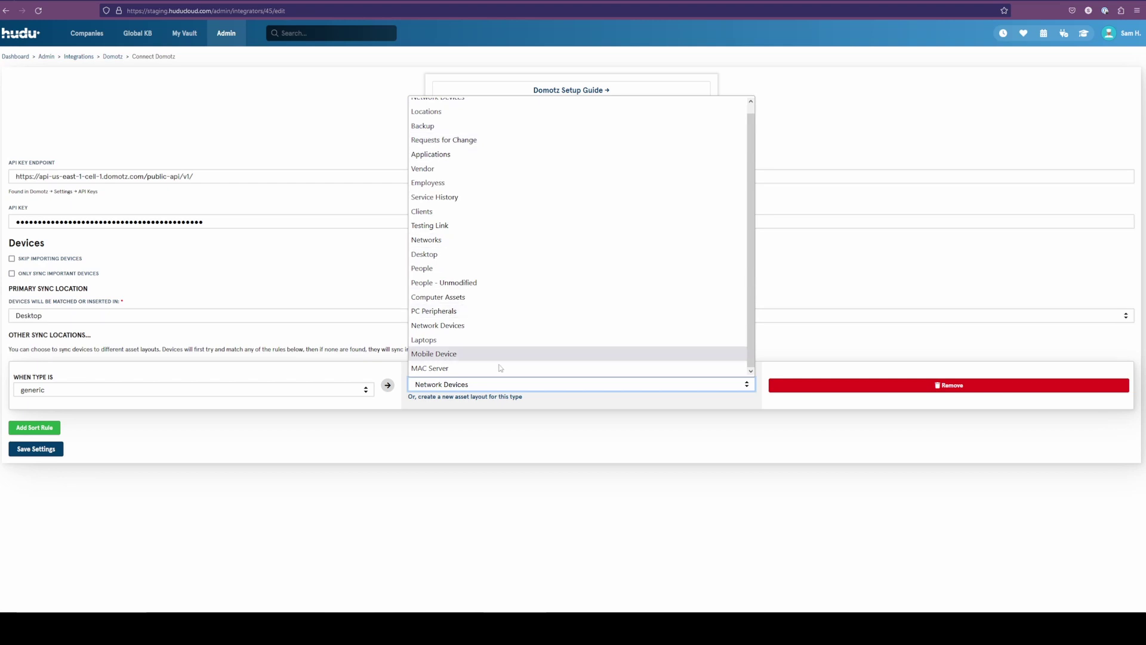
{"action": "left_click", "coordinate": [481, 452]}
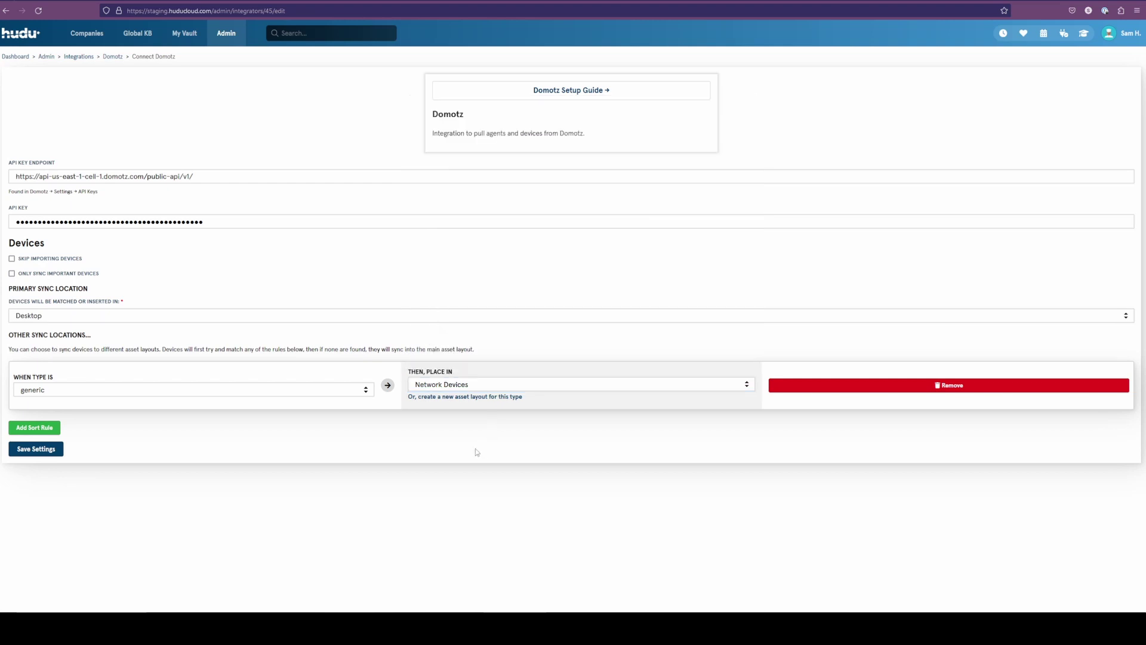
{"action": "left_click", "coordinate": [821, 386]}
{"action": "left_click", "coordinate": [614, 329]}
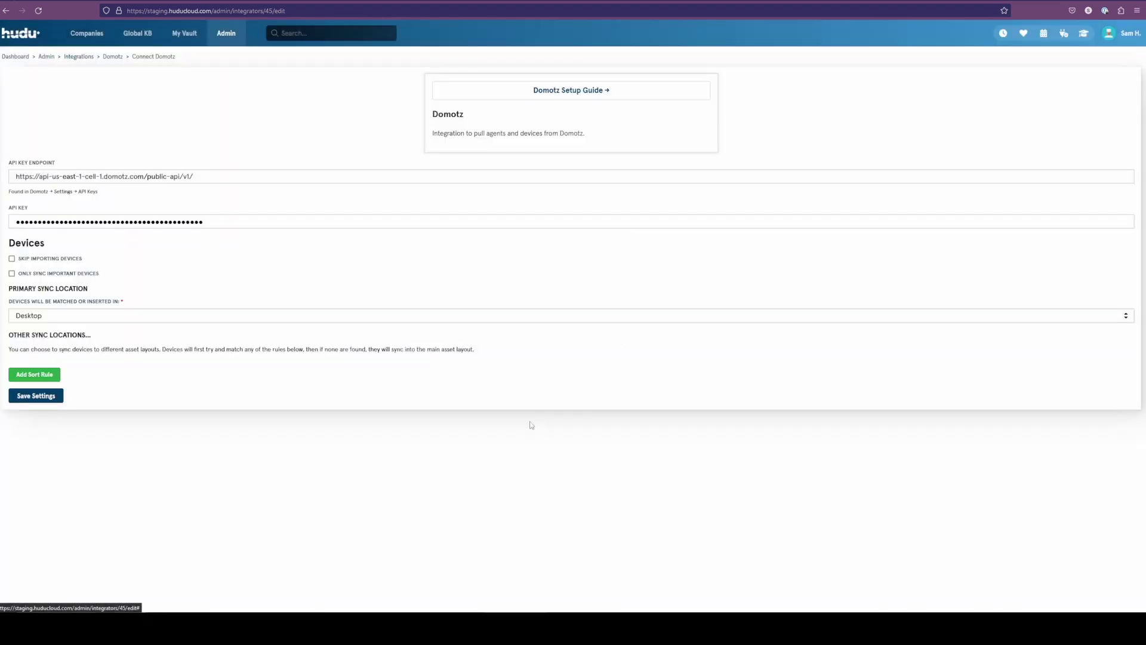
Step: Save the Domotz settings, then stop and restart the sync to apply them
{"action": "left_click", "coordinate": [36, 396]}
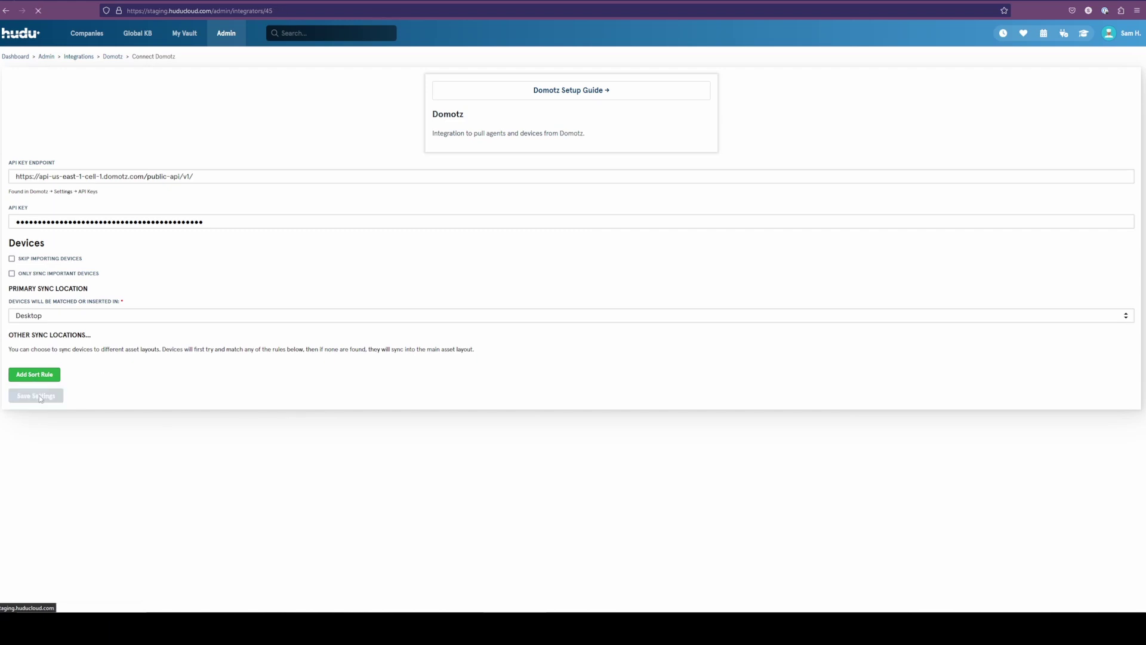
{"action": "left_click", "coordinate": [36, 128]}
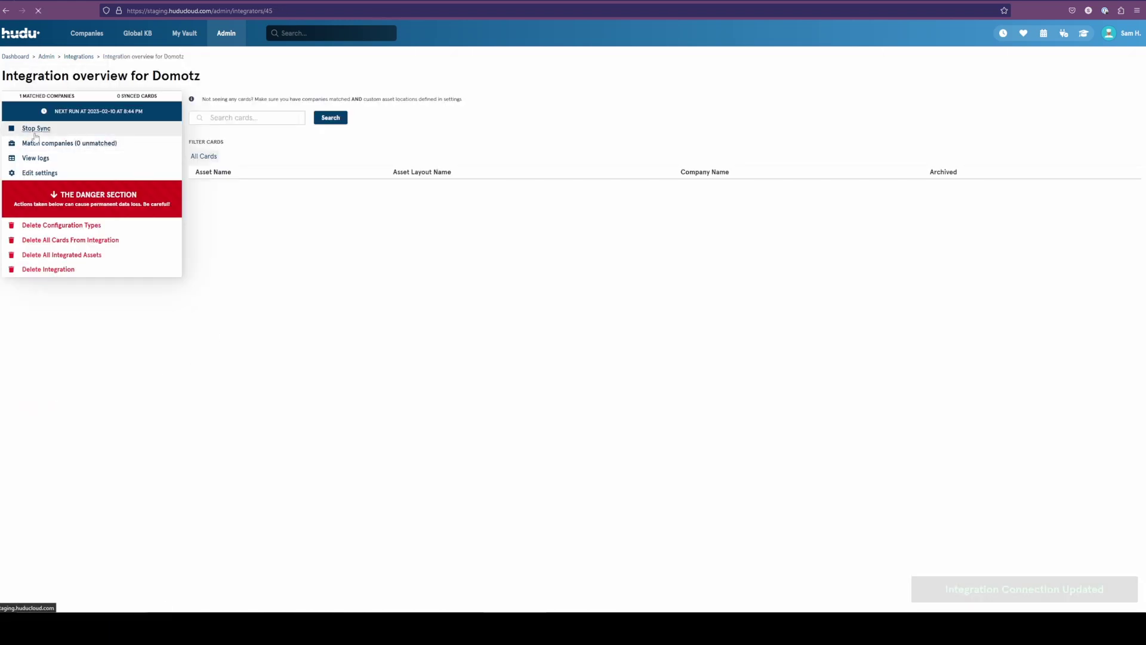
{"action": "left_click", "coordinate": [54, 147]}
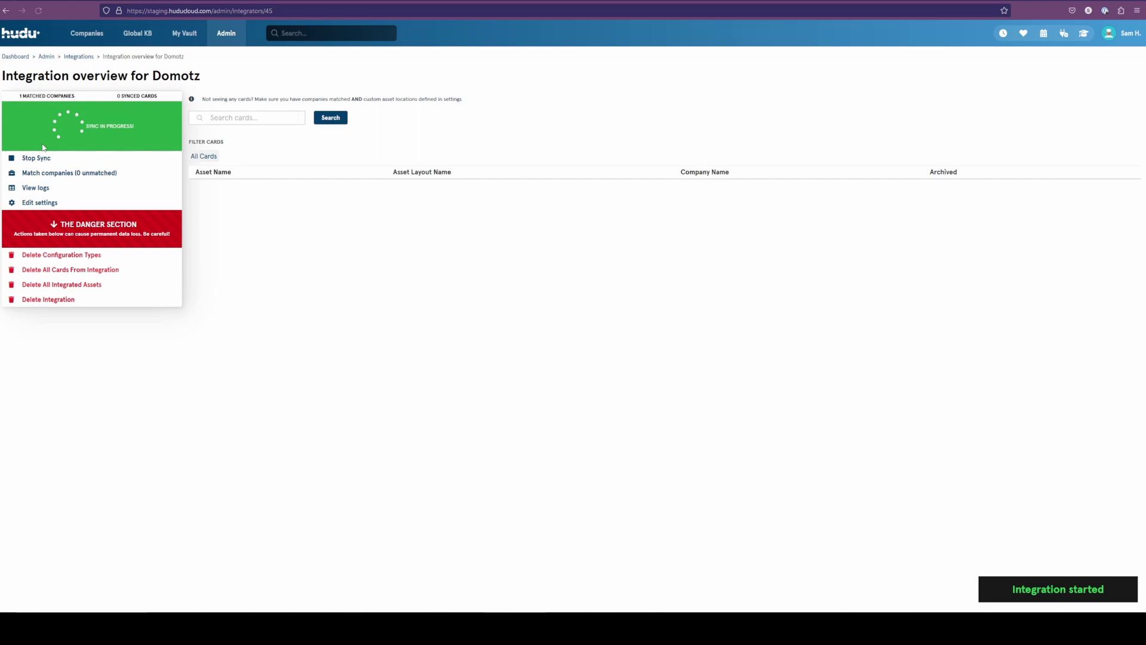